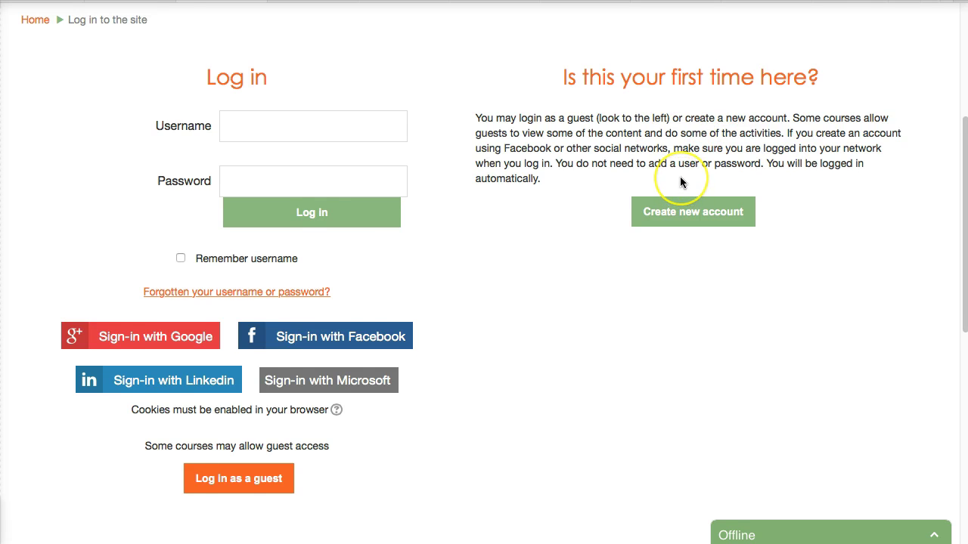
Scroll up and down the Integrating Technology login page to review it
{"action": "scroll", "coordinate": [679, 181], "scroll_direction": "up", "scroll_amount": 5}
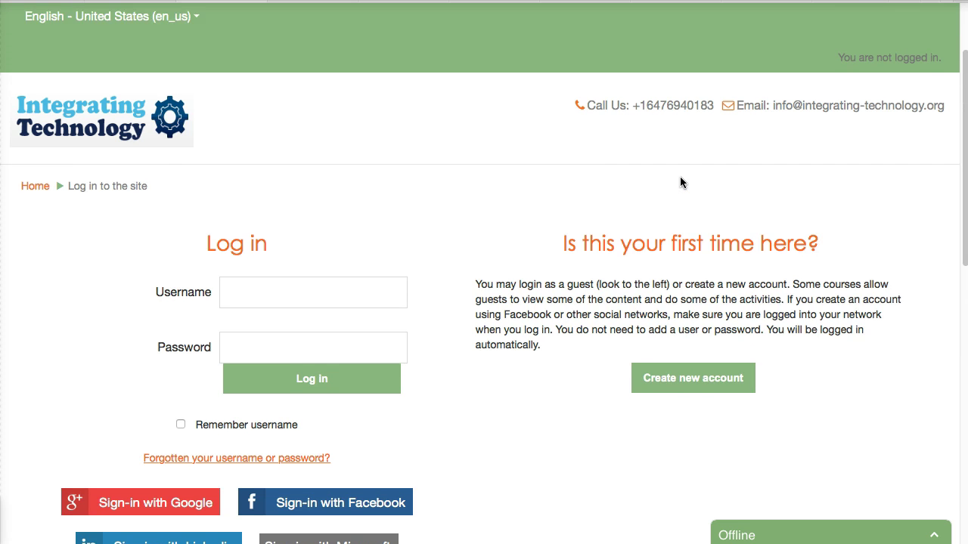
{"action": "scroll", "coordinate": [679, 182], "scroll_direction": "up", "scroll_amount": 3}
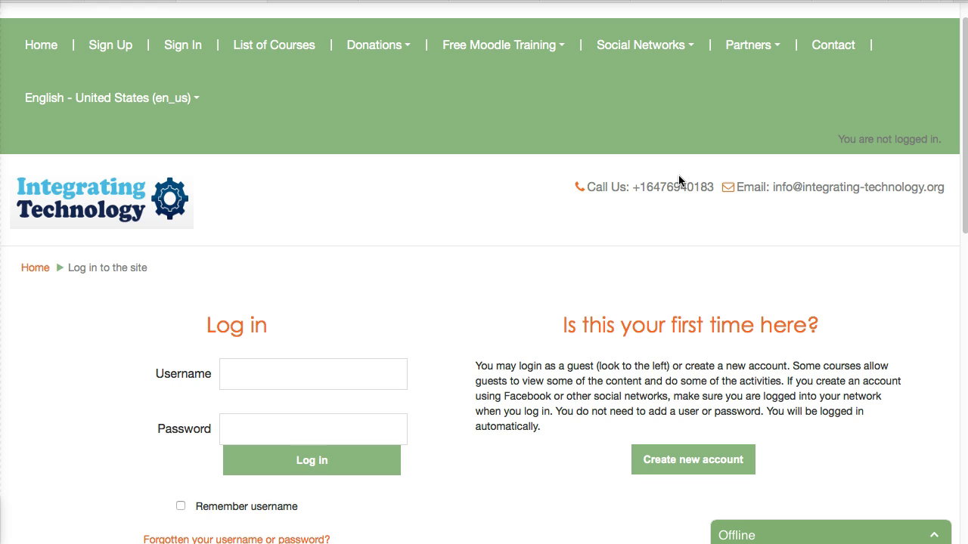
{"action": "scroll", "coordinate": [678, 180], "scroll_direction": "down", "scroll_amount": 3}
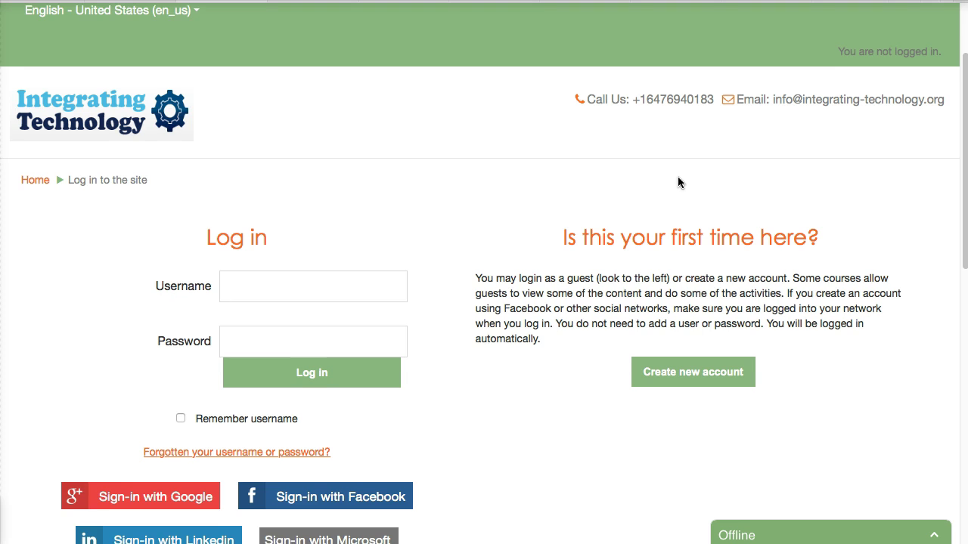
{"action": "scroll", "coordinate": [643, 212], "scroll_direction": "down", "scroll_amount": 1}
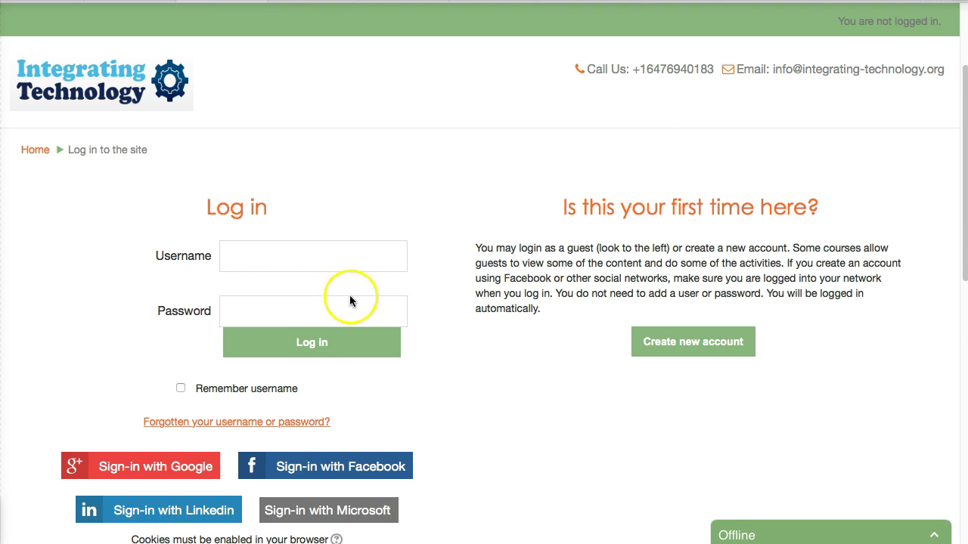
{"action": "scroll", "coordinate": [224, 295], "scroll_direction": "down", "scroll_amount": 1}
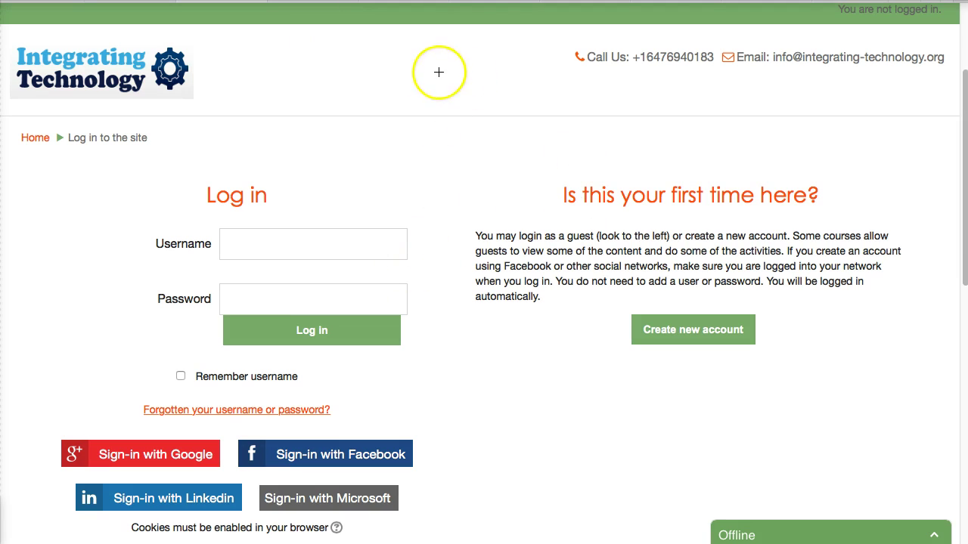
Mark the forgotten-password link and username field with annotation arrows, then clear them
{"action": "left_click_drag", "start_coordinate": [95, 309], "coordinate": [119, 411]}
{"action": "left_click_drag", "start_coordinate": [413, 146], "coordinate": [387, 213]}
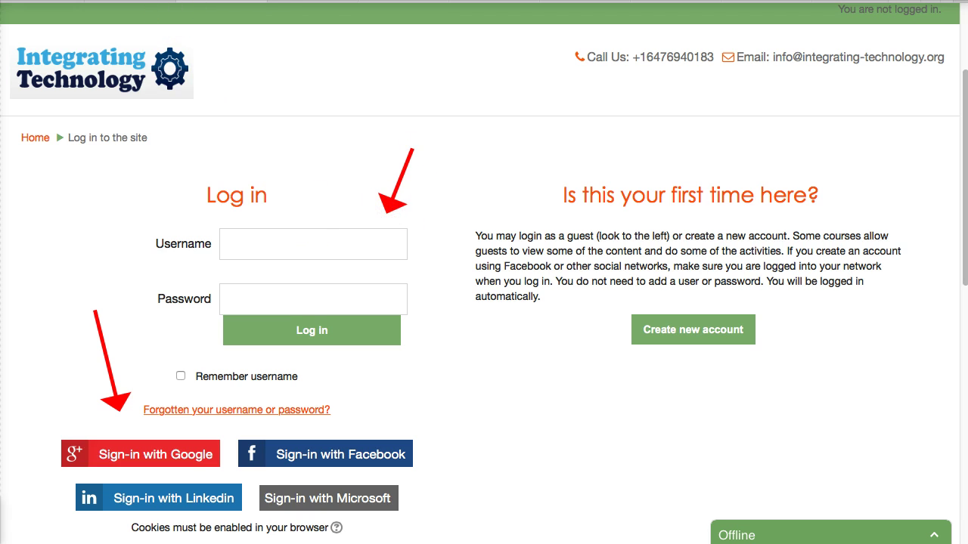
{"action": "key", "text": "Escape"}
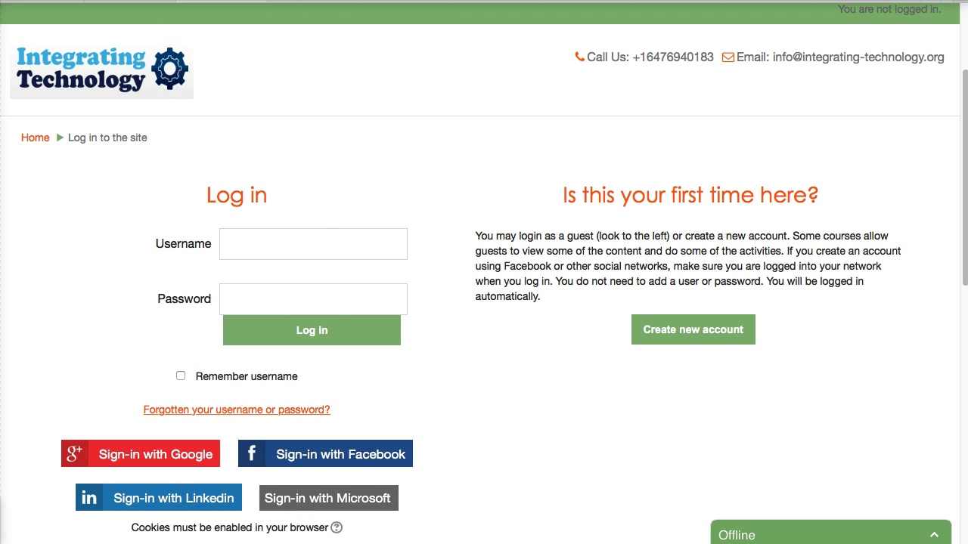
Sign in with Google, choosing the second listed account
{"action": "left_click", "coordinate": [121, 456]}
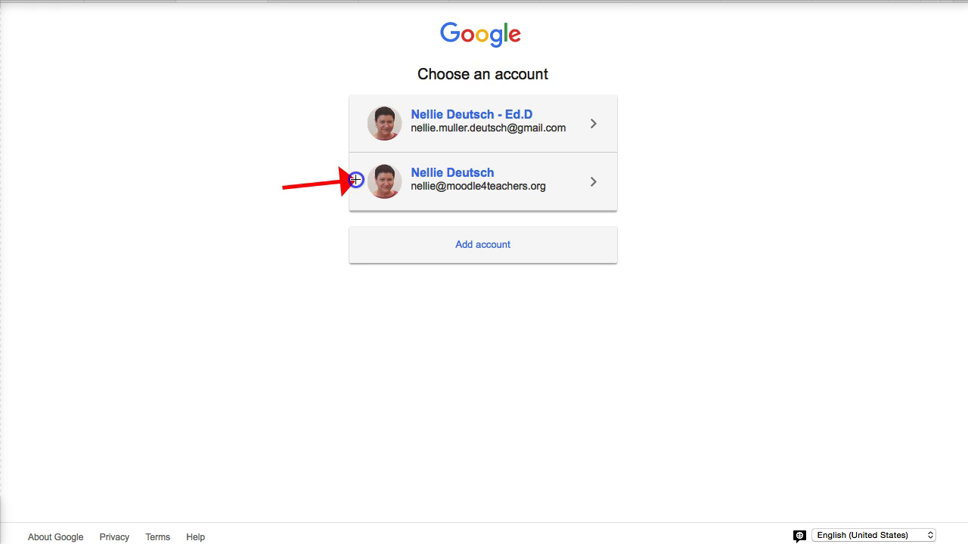
{"action": "left_click", "coordinate": [436, 184]}
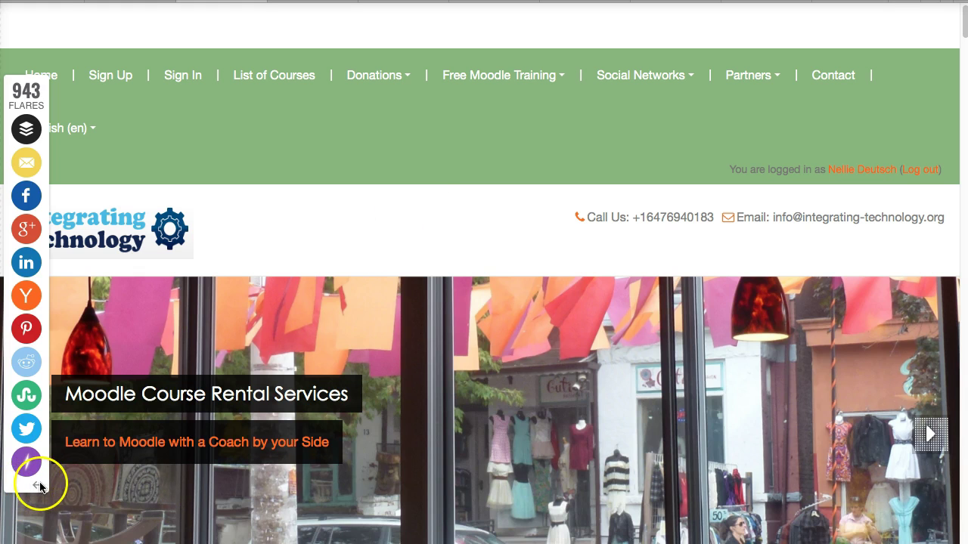
Collapse the social share sidebar, scroll the home page, and draw an arrow below the site menu
{"action": "left_click", "coordinate": [38, 484]}
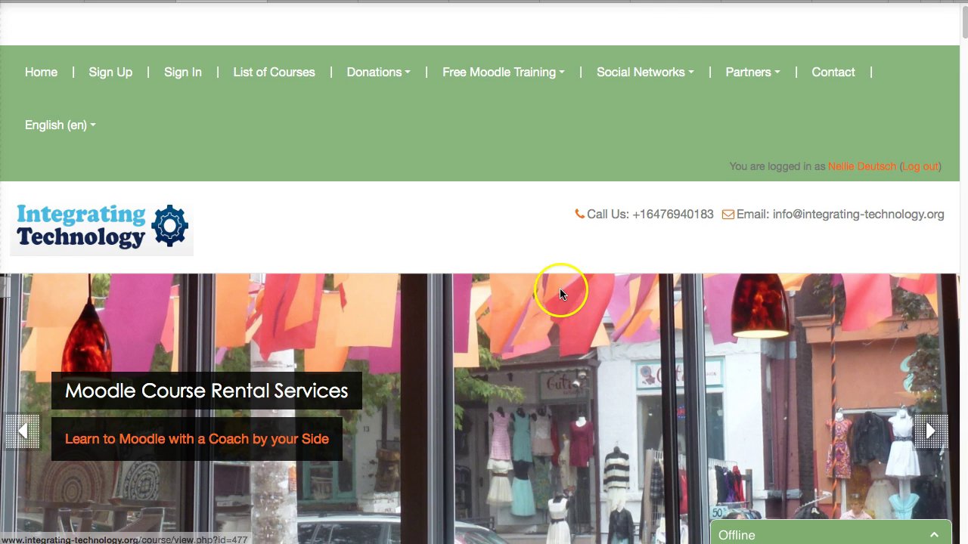
{"action": "scroll", "coordinate": [569, 285], "scroll_direction": "down", "scroll_amount": 2}
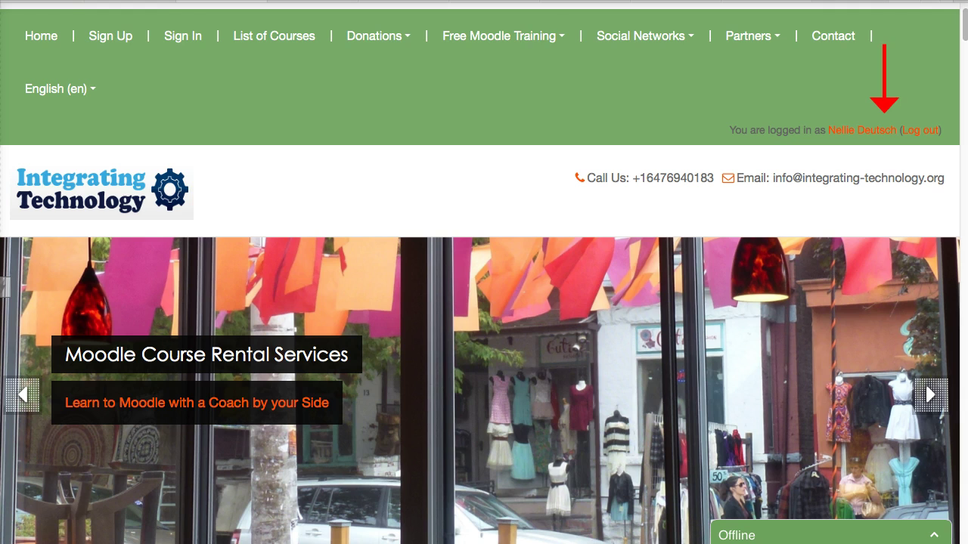
{"action": "scroll", "coordinate": [748, 120], "scroll_direction": "down", "scroll_amount": 1}
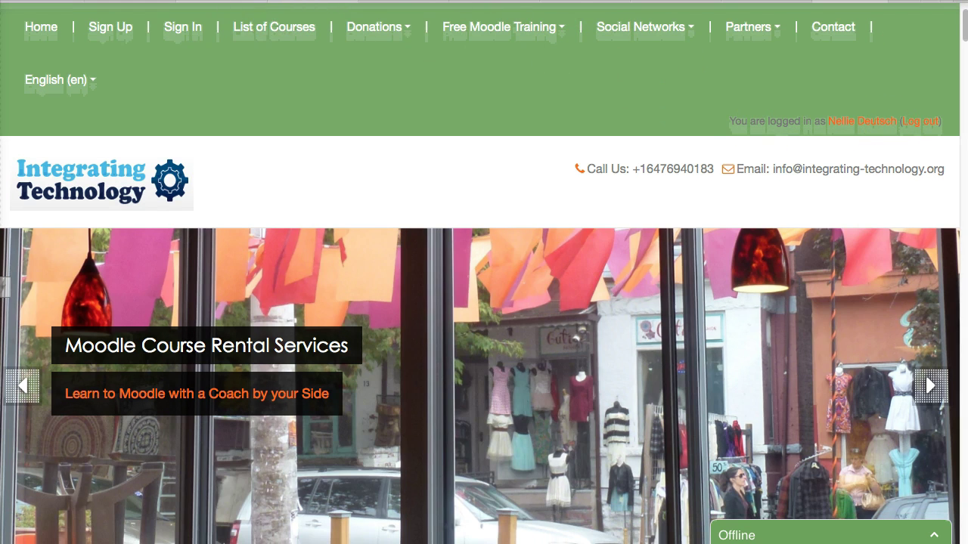
{"action": "key", "text": "ctrl+shift+c"}
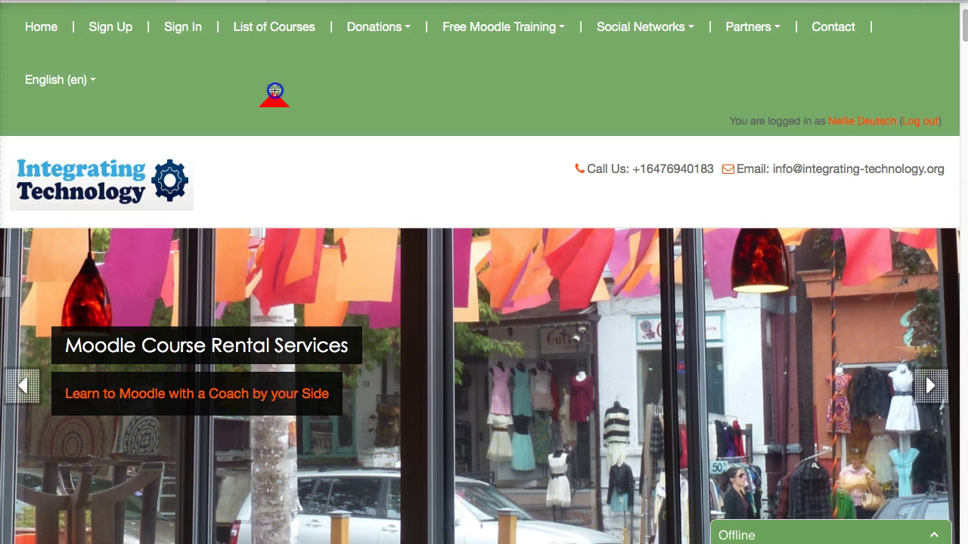
{"action": "left_click_drag", "start_coordinate": [890, 53], "coordinate": [886, 79]}
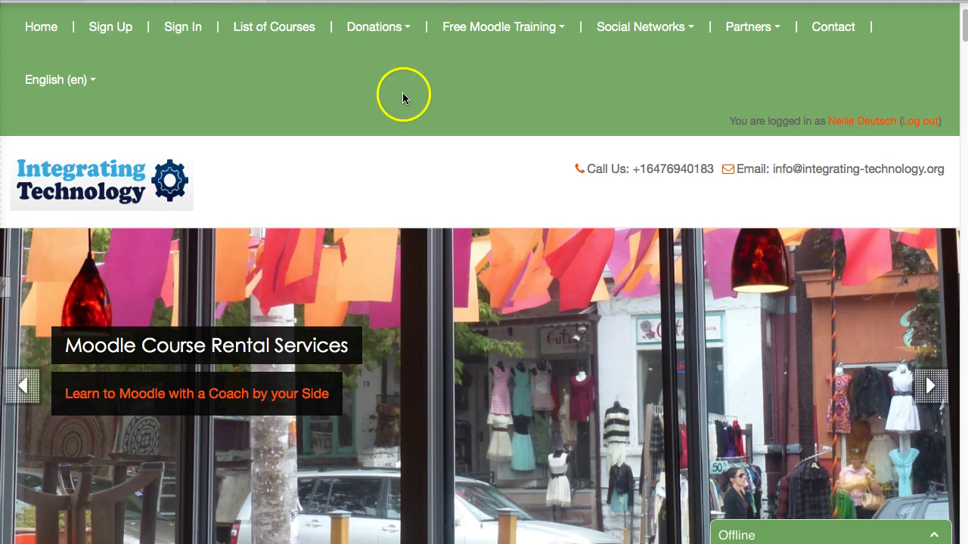
Expand My profile settings beside Course categories, then open its Badges and Blogs subsections
{"action": "scroll", "coordinate": [402, 97], "scroll_direction": "down", "scroll_amount": 5}
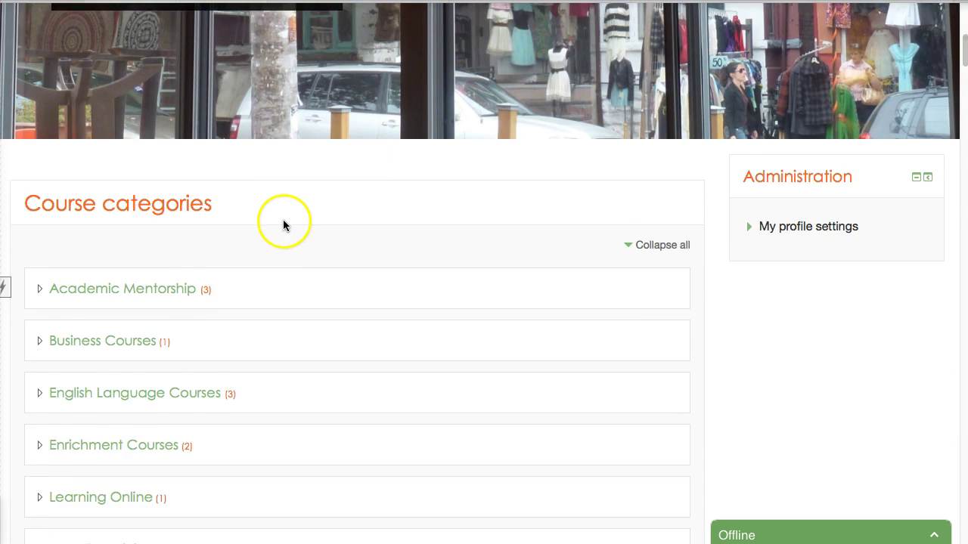
{"action": "scroll", "coordinate": [284, 225], "scroll_direction": "down", "scroll_amount": 3}
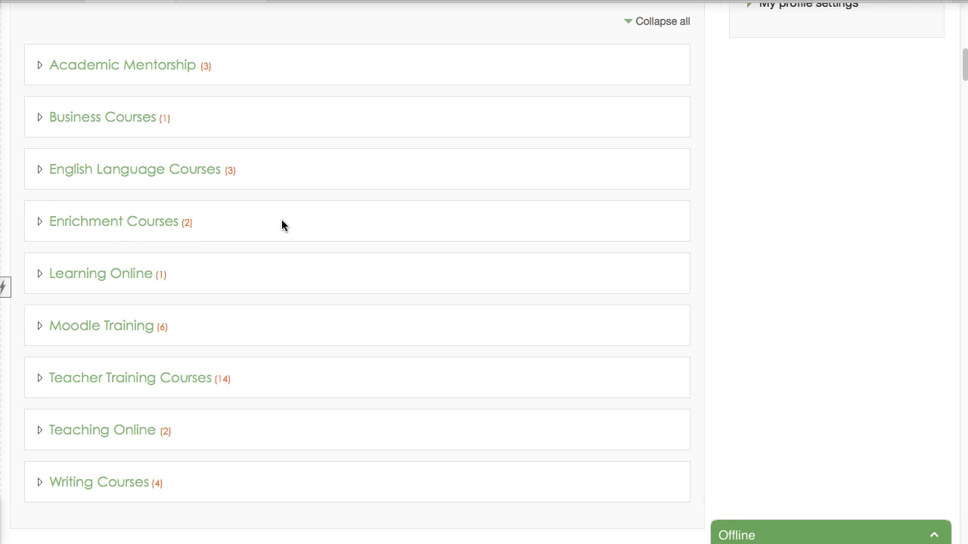
{"action": "scroll", "coordinate": [281, 225], "scroll_direction": "up", "scroll_amount": 2}
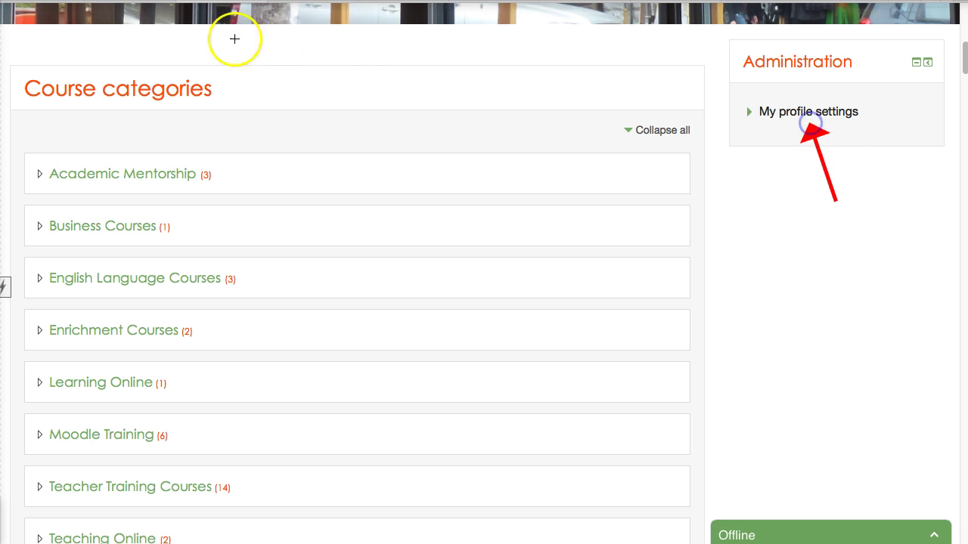
{"action": "left_click", "coordinate": [799, 119]}
{"action": "left_click", "coordinate": [796, 118]}
{"action": "left_click", "coordinate": [800, 121]}
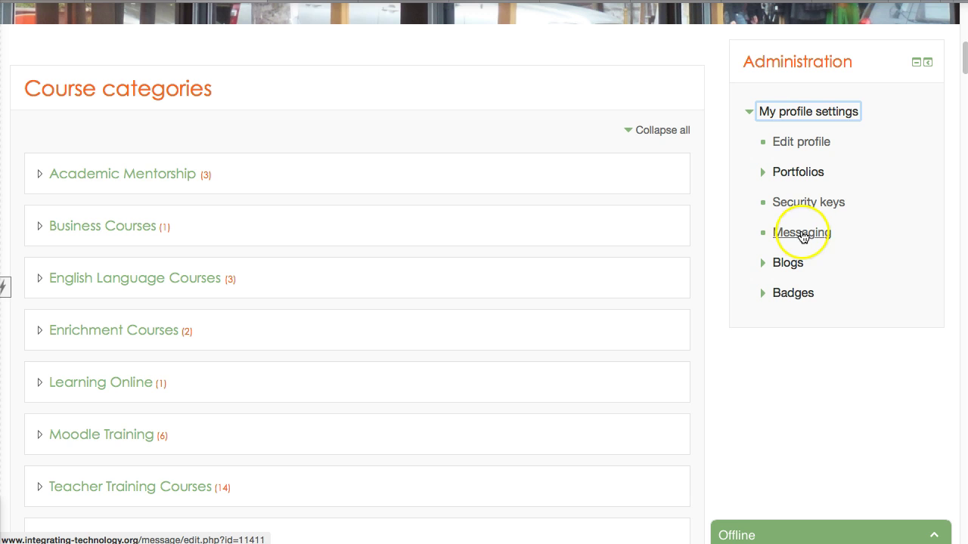
{"action": "left_click", "coordinate": [787, 297]}
{"action": "left_click", "coordinate": [788, 266]}
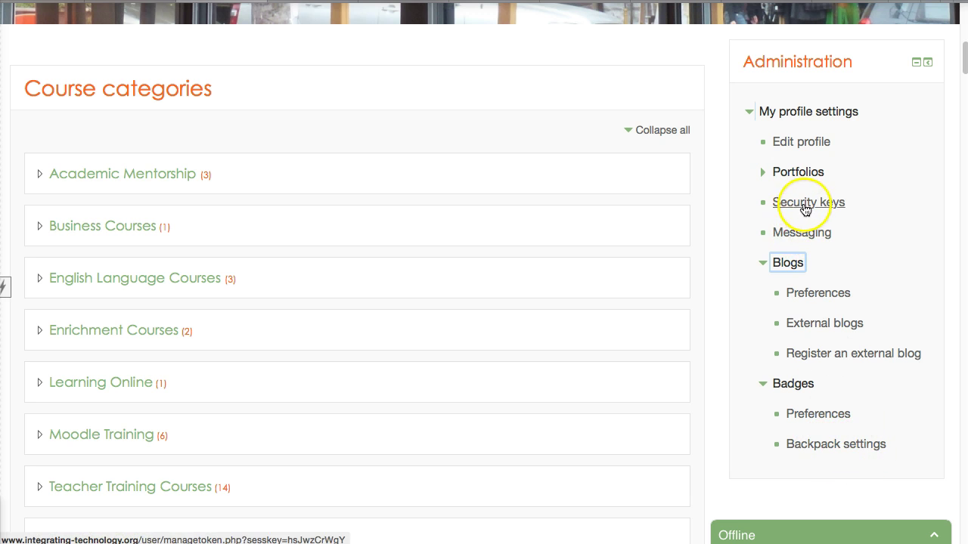
{"action": "left_click", "coordinate": [800, 229]}
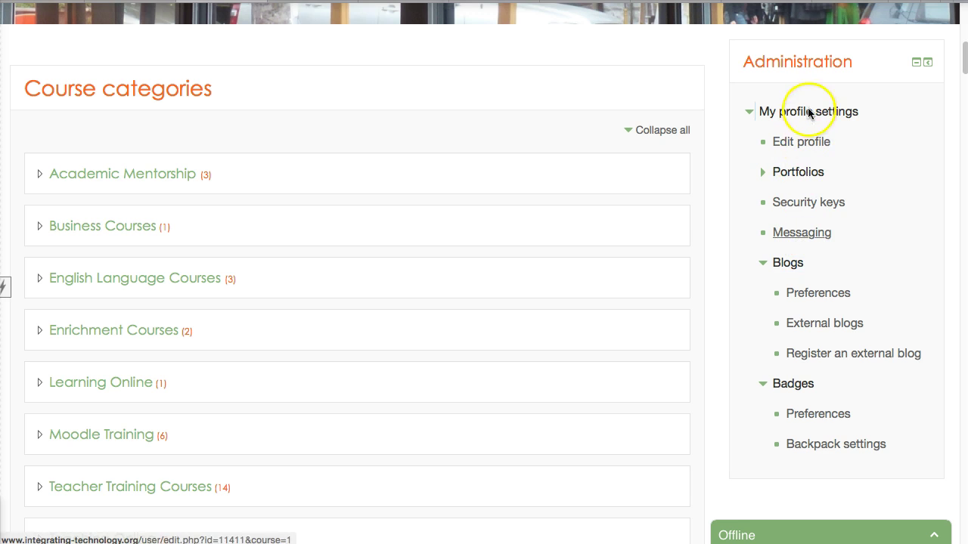
{"action": "scroll", "coordinate": [393, 262], "scroll_direction": "down", "scroll_amount": 3}
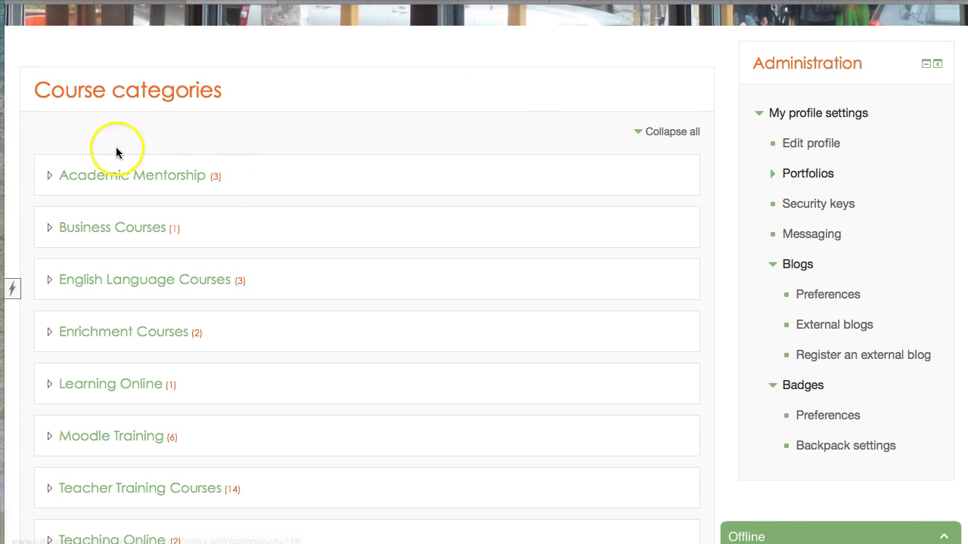
Scroll the Course categories list from Academic Mentorship down to Teaching Online and Writing Courses
{"action": "scroll", "coordinate": [746, 144], "scroll_direction": "up", "scroll_amount": 4}
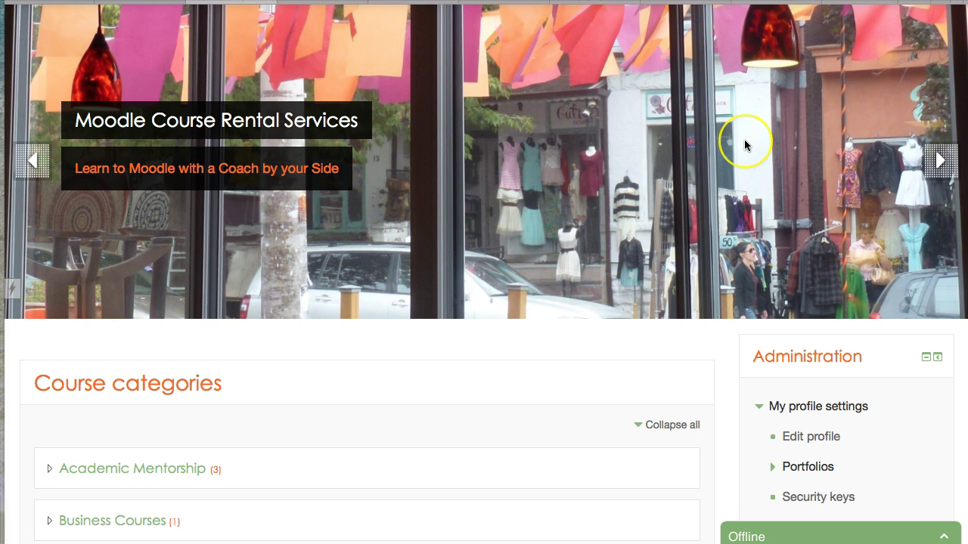
{"action": "scroll", "coordinate": [745, 145], "scroll_direction": "up", "scroll_amount": 2}
{"action": "scroll", "coordinate": [745, 145], "scroll_direction": "up", "scroll_amount": 2}
{"action": "scroll", "coordinate": [745, 145], "scroll_direction": "down", "scroll_amount": 4}
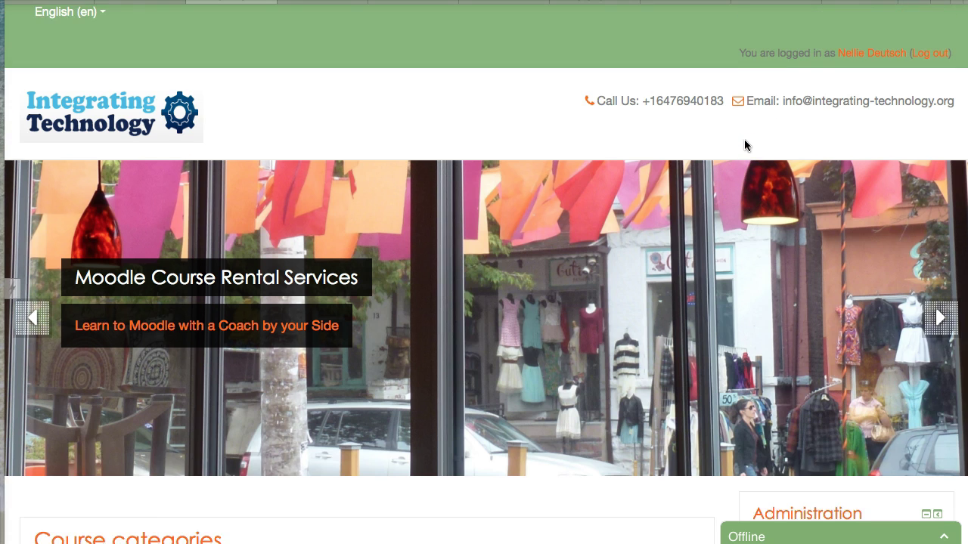
{"action": "scroll", "coordinate": [744, 146], "scroll_direction": "down", "scroll_amount": 3}
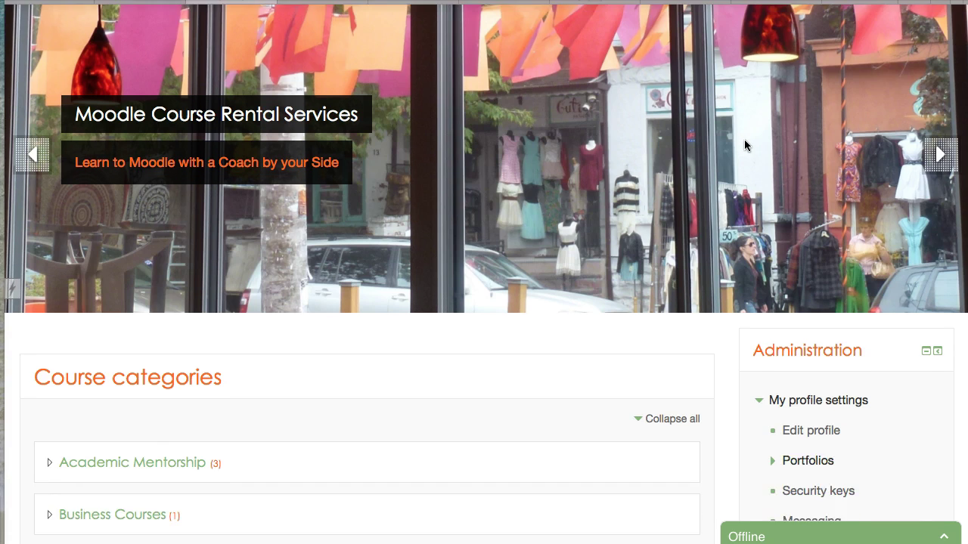
{"action": "scroll", "coordinate": [744, 145], "scroll_direction": "down", "scroll_amount": 2}
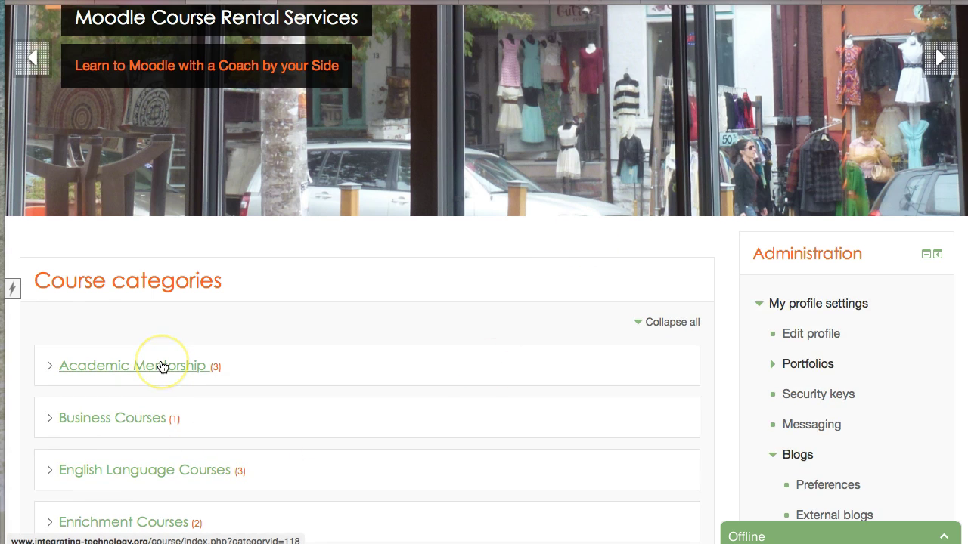
{"action": "scroll", "coordinate": [162, 367], "scroll_direction": "down", "scroll_amount": 7}
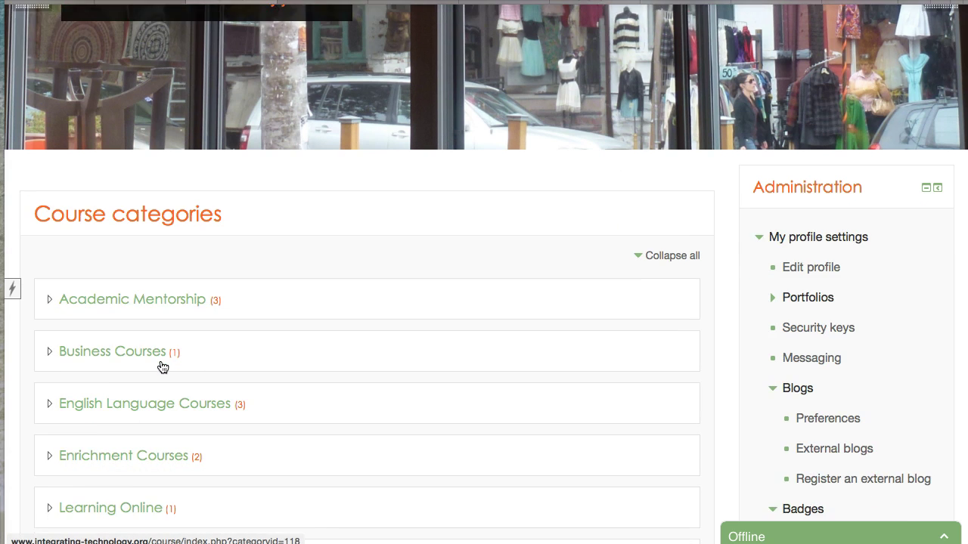
{"action": "scroll", "coordinate": [162, 368], "scroll_direction": "down", "scroll_amount": 4}
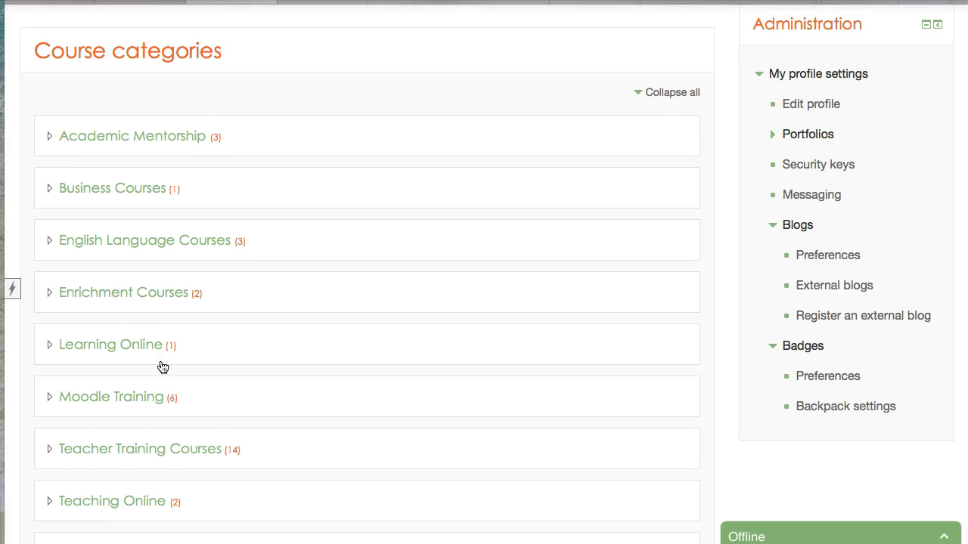
{"action": "left_click", "coordinate": [135, 416]}
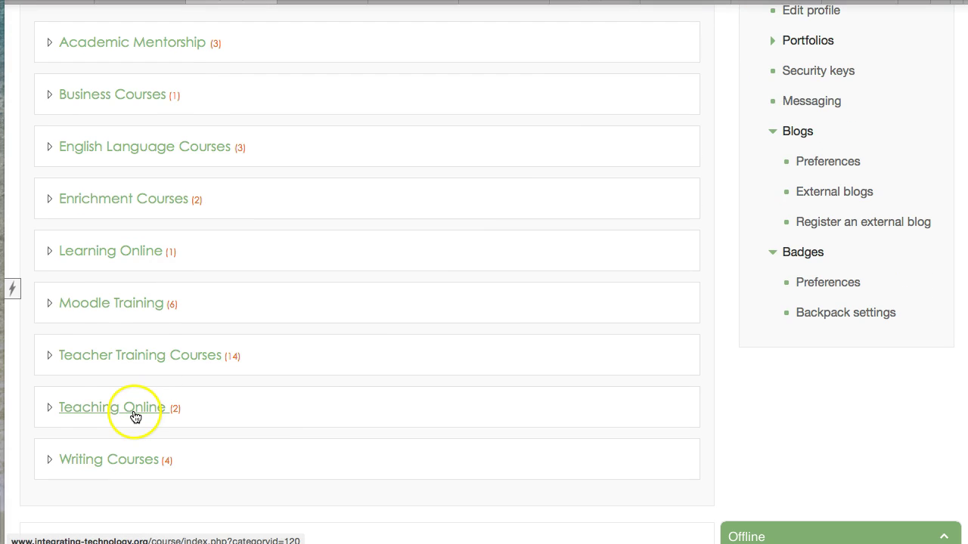
Open the Teacher Training Courses category and expand the My profile settings links
{"action": "left_click", "coordinate": [173, 361]}
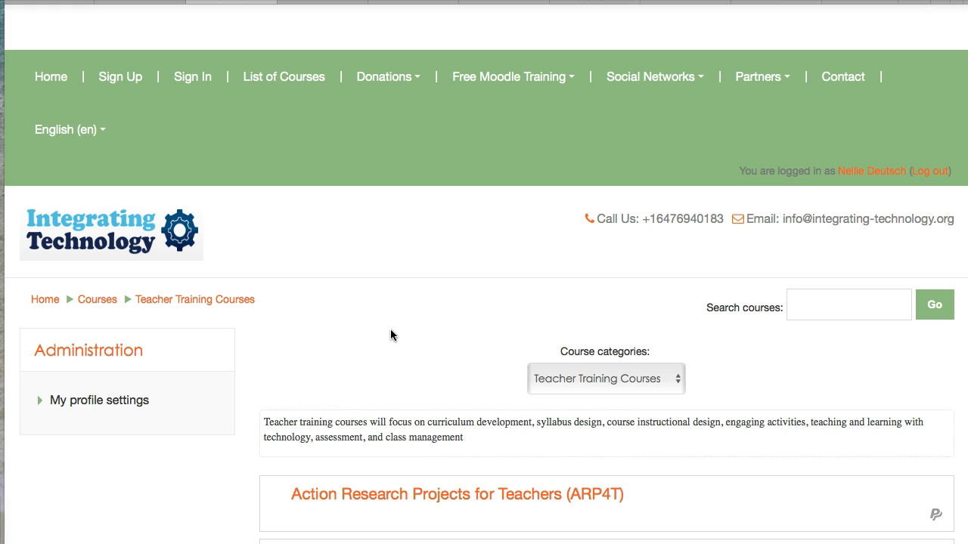
{"action": "scroll", "coordinate": [391, 333], "scroll_direction": "down", "scroll_amount": 3}
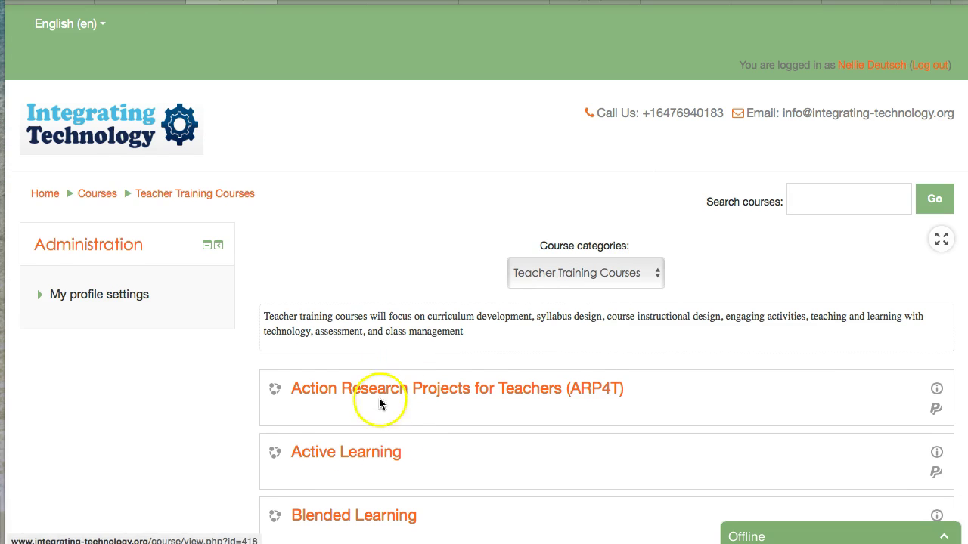
{"action": "left_click", "coordinate": [133, 296]}
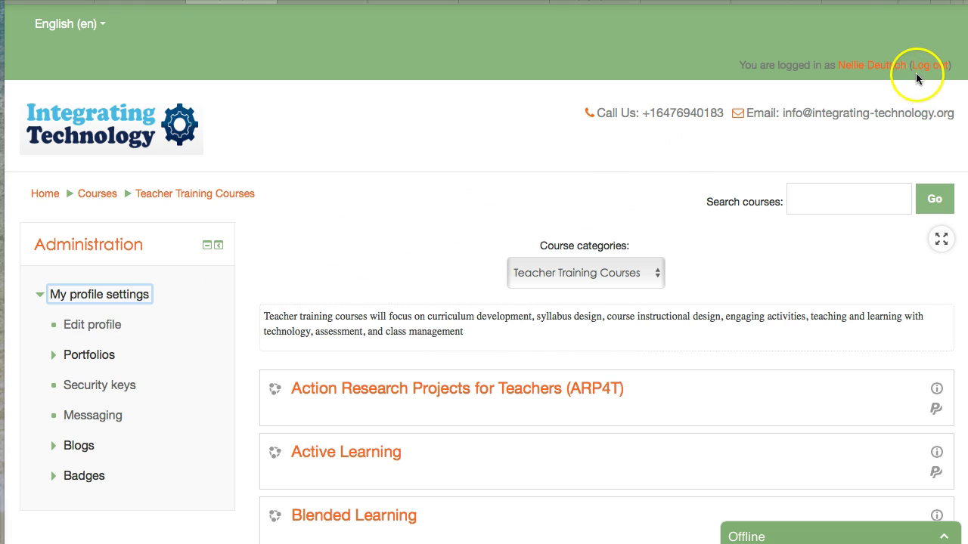
Open your own profile from the 'You are logged in as' name and scroll through it
{"action": "left_click", "coordinate": [868, 67]}
{"action": "scroll", "coordinate": [589, 280], "scroll_direction": "down", "scroll_amount": 1}
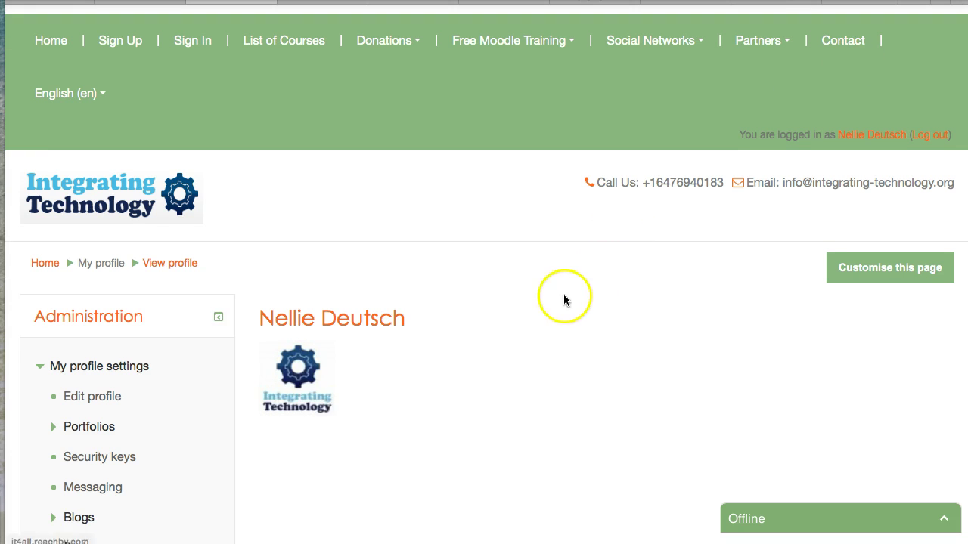
{"action": "scroll", "coordinate": [363, 340], "scroll_direction": "down", "scroll_amount": 1}
{"action": "scroll", "coordinate": [302, 347], "scroll_direction": "down", "scroll_amount": 2}
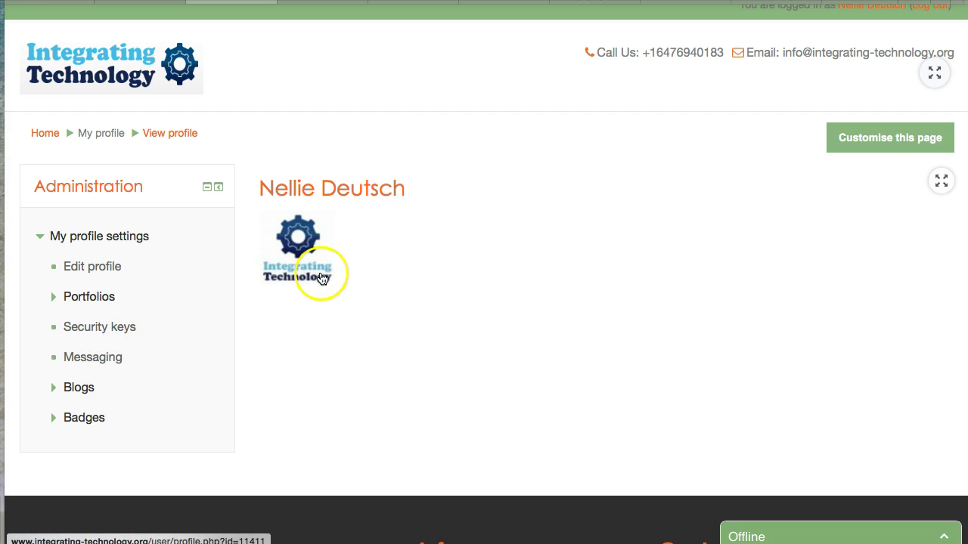
Open Edit profile and review its name, email display, email format and forum preference fields
{"action": "left_click", "coordinate": [101, 268]}
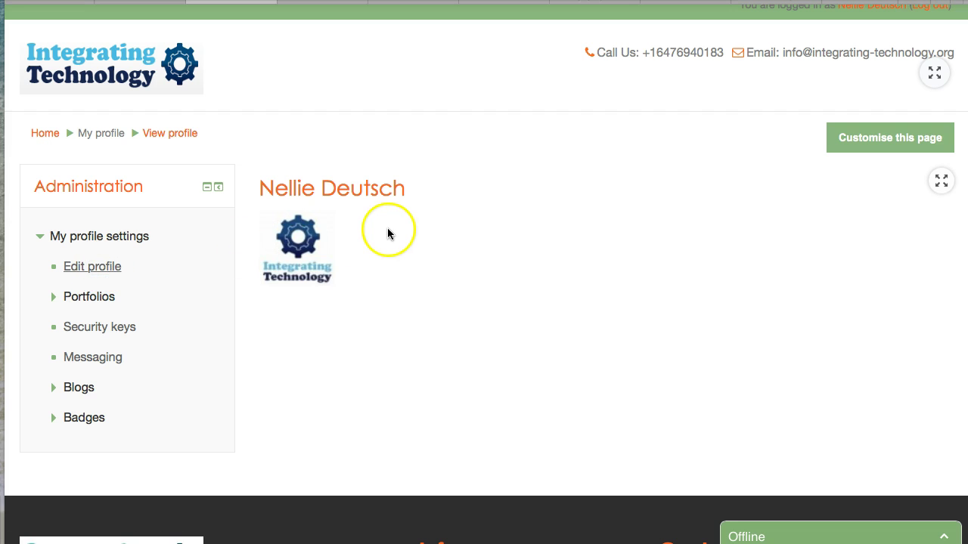
{"action": "scroll", "coordinate": [431, 220], "scroll_direction": "down", "scroll_amount": 5}
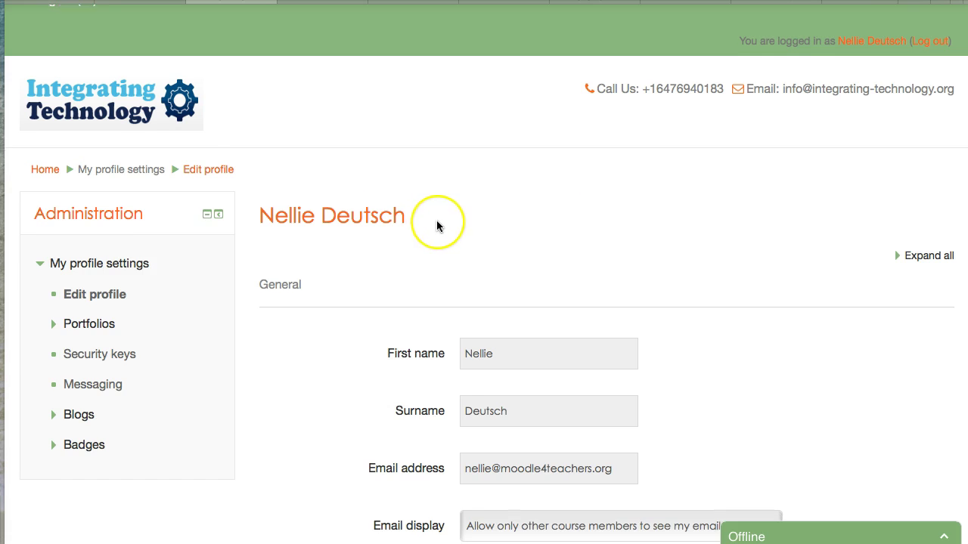
{"action": "scroll", "coordinate": [437, 220], "scroll_direction": "down", "scroll_amount": 3}
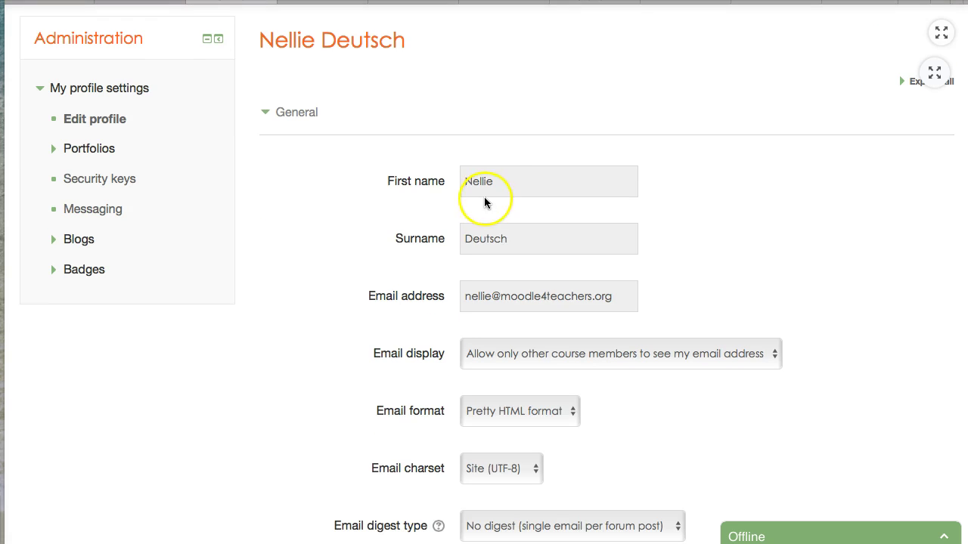
{"action": "scroll", "coordinate": [497, 181], "scroll_direction": "down", "scroll_amount": 3}
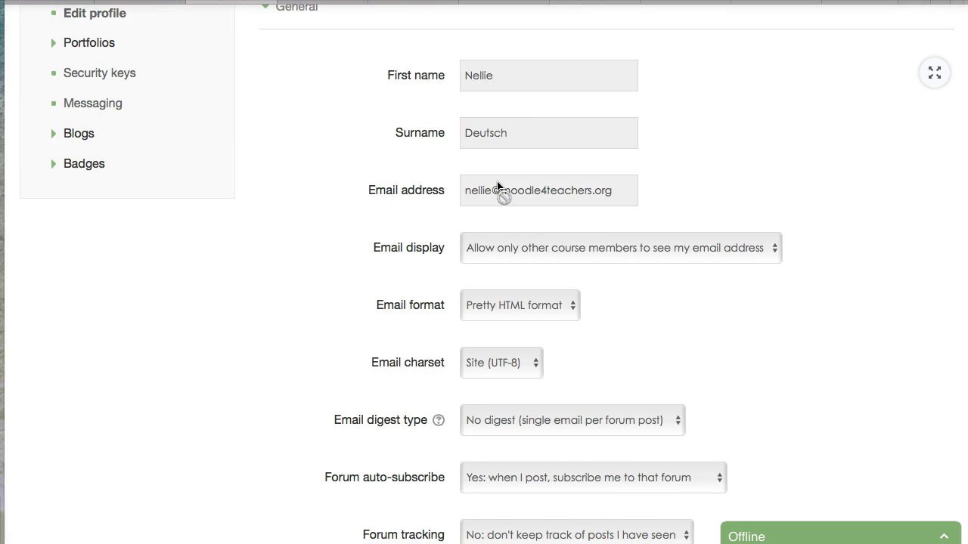
{"action": "left_click", "coordinate": [497, 82]}
{"action": "scroll", "coordinate": [529, 189], "scroll_direction": "down", "scroll_amount": 4}
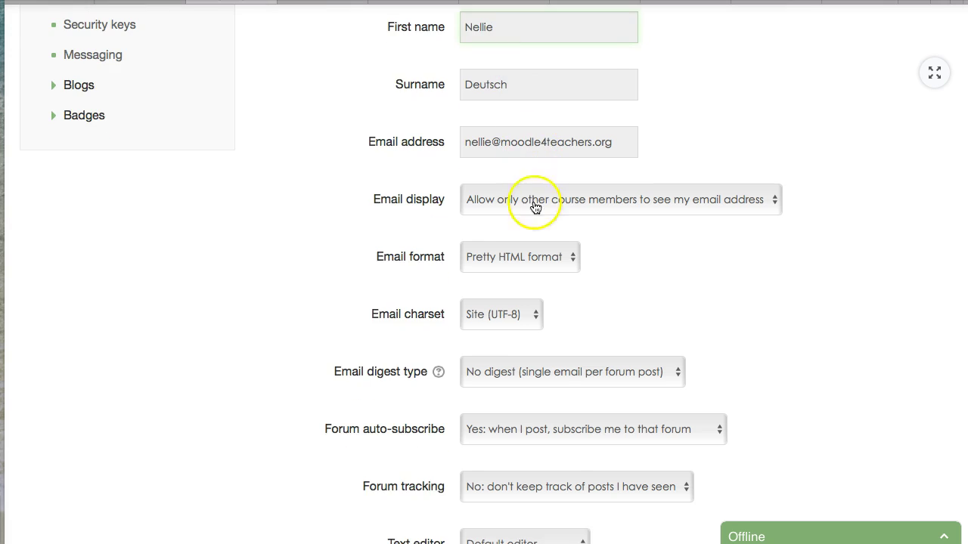
{"action": "scroll", "coordinate": [538, 220], "scroll_direction": "down", "scroll_amount": 6}
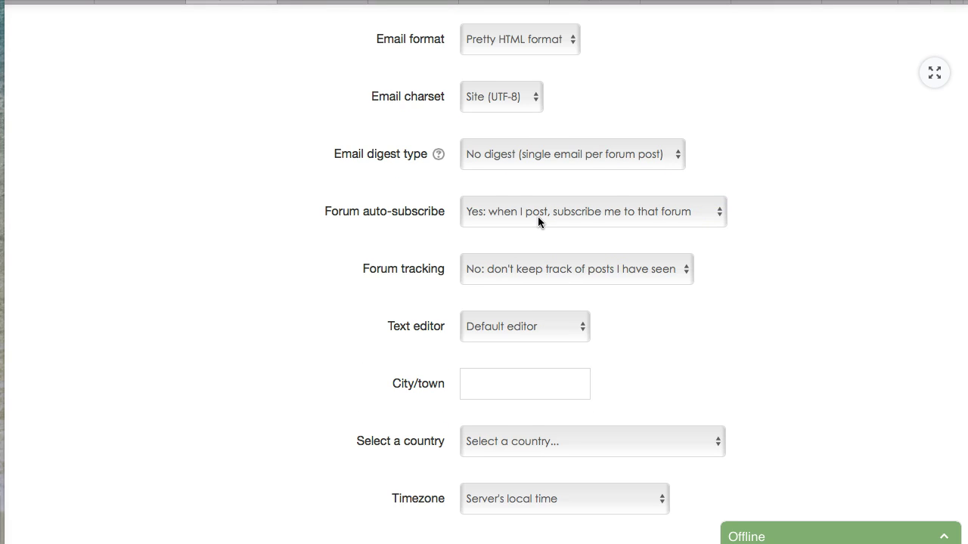
{"action": "scroll", "coordinate": [538, 222], "scroll_direction": "down", "scroll_amount": 1}
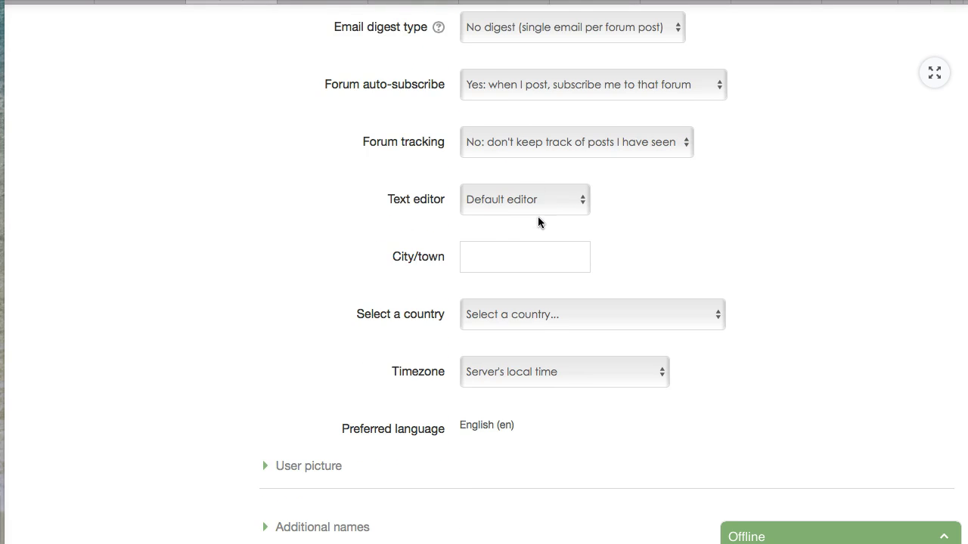
{"action": "scroll", "coordinate": [537, 221], "scroll_direction": "up", "scroll_amount": 3}
{"action": "scroll", "coordinate": [538, 221], "scroll_direction": "up", "scroll_amount": 8}
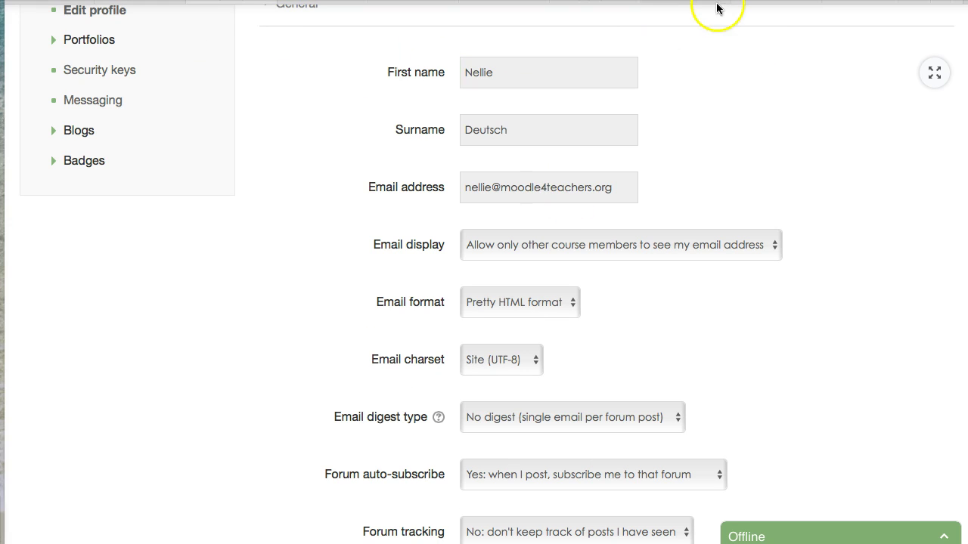
Toggle the full-screen icon off and on so the Edit profile form spans the page
{"action": "left_click", "coordinate": [845, 71]}
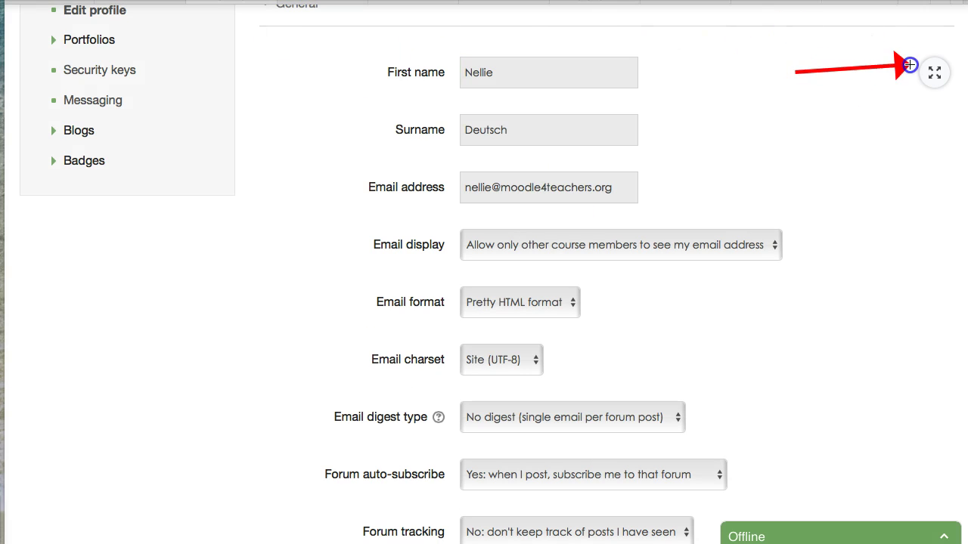
{"action": "left_click", "coordinate": [415, 26]}
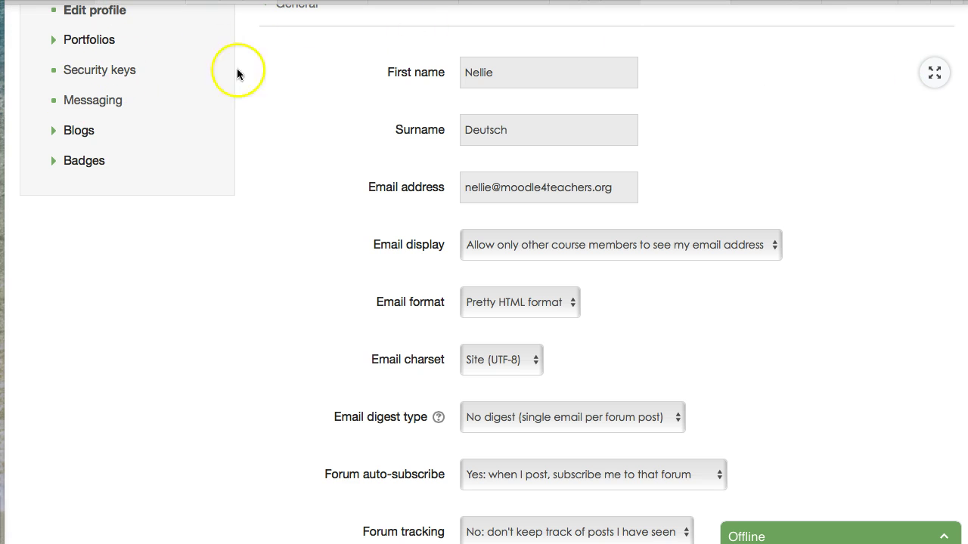
{"action": "left_click", "coordinate": [834, 71]}
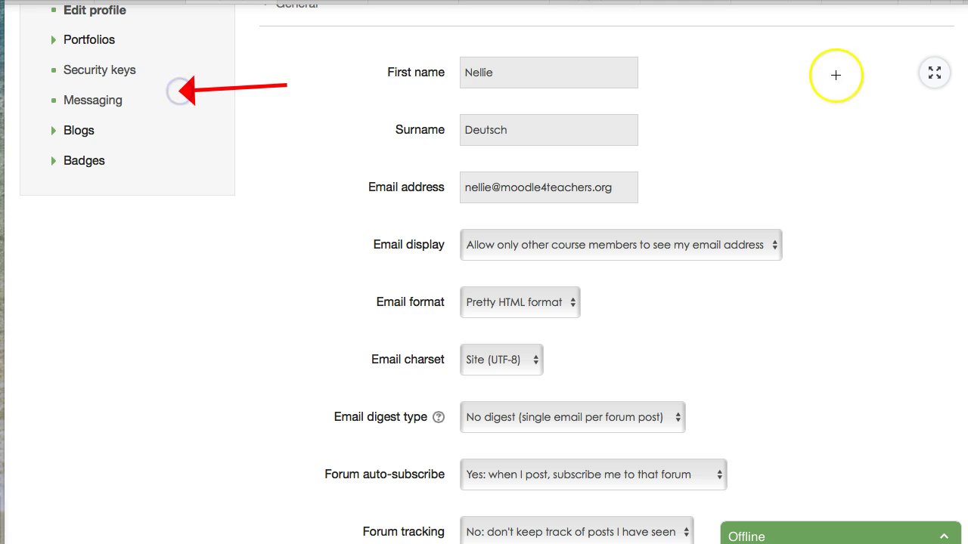
{"action": "left_click", "coordinate": [935, 74]}
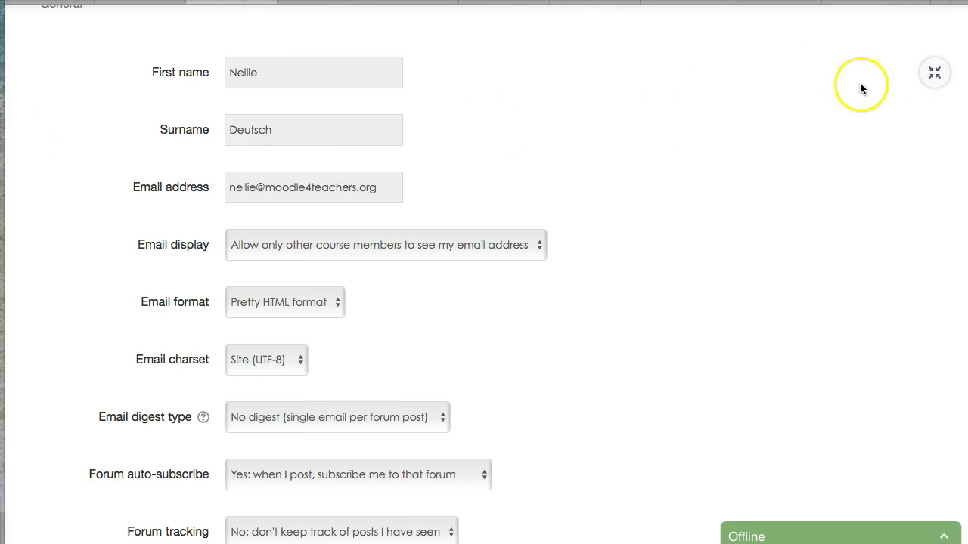
{"action": "left_click", "coordinate": [936, 76]}
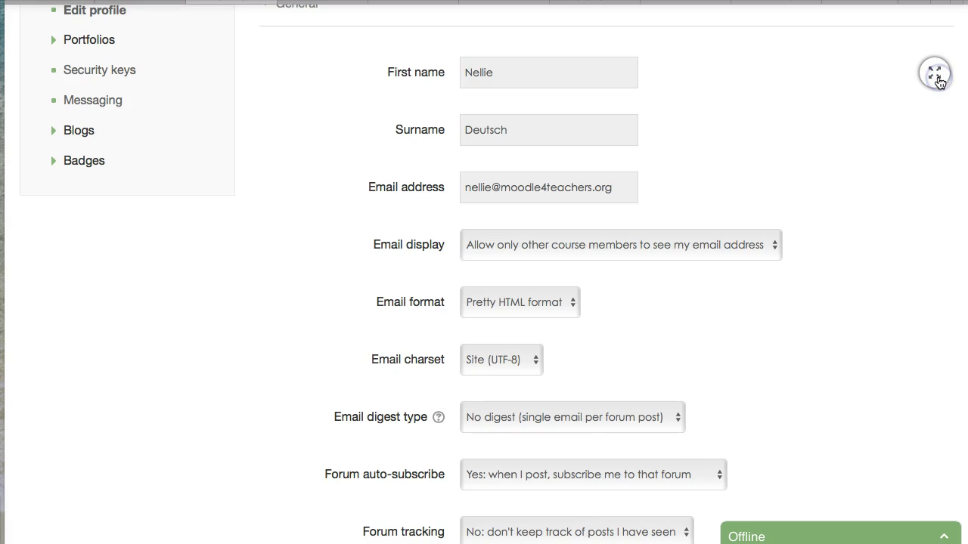
{"action": "left_click", "coordinate": [936, 75]}
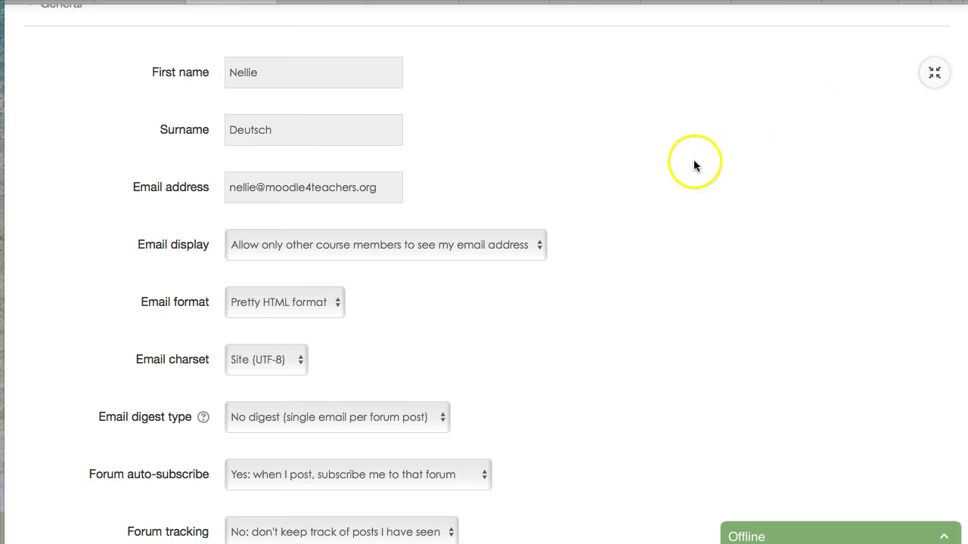
{"action": "scroll", "coordinate": [700, 175], "scroll_direction": "up", "scroll_amount": 5}
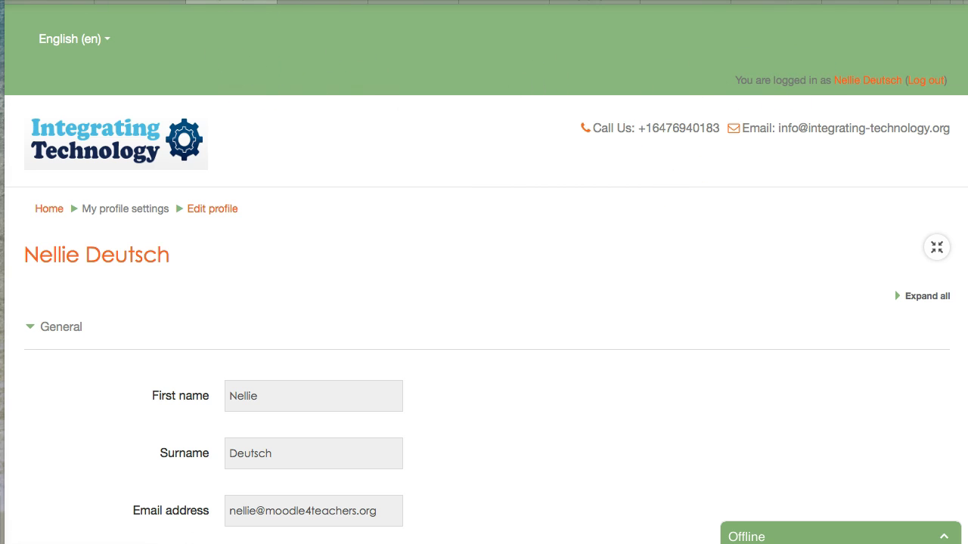
{"action": "scroll", "coordinate": [639, 287], "scroll_direction": "down", "scroll_amount": 1}
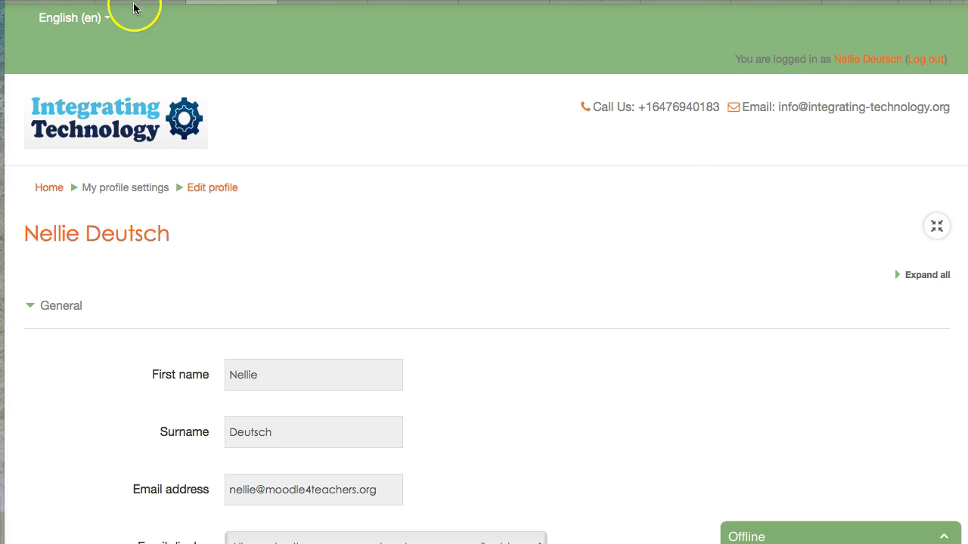
Open the tawk.to Offline chat form and click into its Name, Email and Message fields
{"action": "left_click_drag", "start_coordinate": [854, 368], "coordinate": [853, 491]}
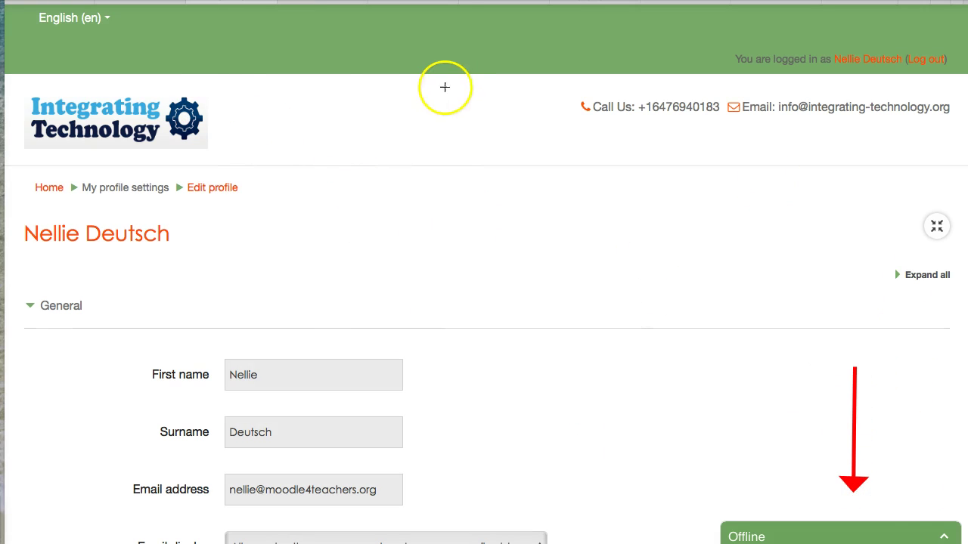
{"action": "left_click", "coordinate": [811, 532]}
{"action": "mouse_move", "coordinate": [804, 265]}
{"action": "left_mouse_down"}
{"action": "mouse_move", "coordinate": [871, 267]}
{"action": "mouse_move", "coordinate": [663, 209]}
{"action": "mouse_move", "coordinate": [594, 132]}
{"action": "left_mouse_up"}
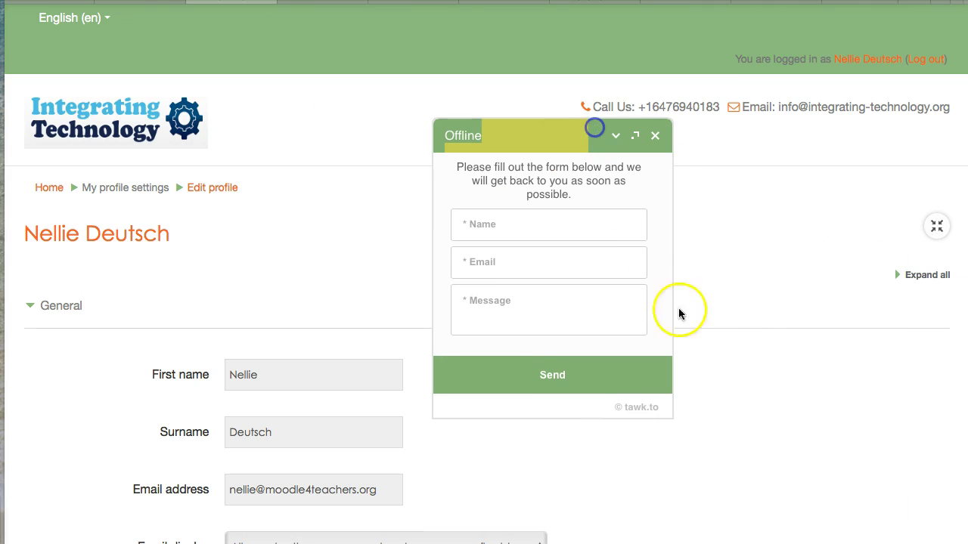
{"action": "left_click", "coordinate": [735, 303]}
{"action": "left_click", "coordinate": [504, 229]}
{"action": "left_click", "coordinate": [496, 263]}
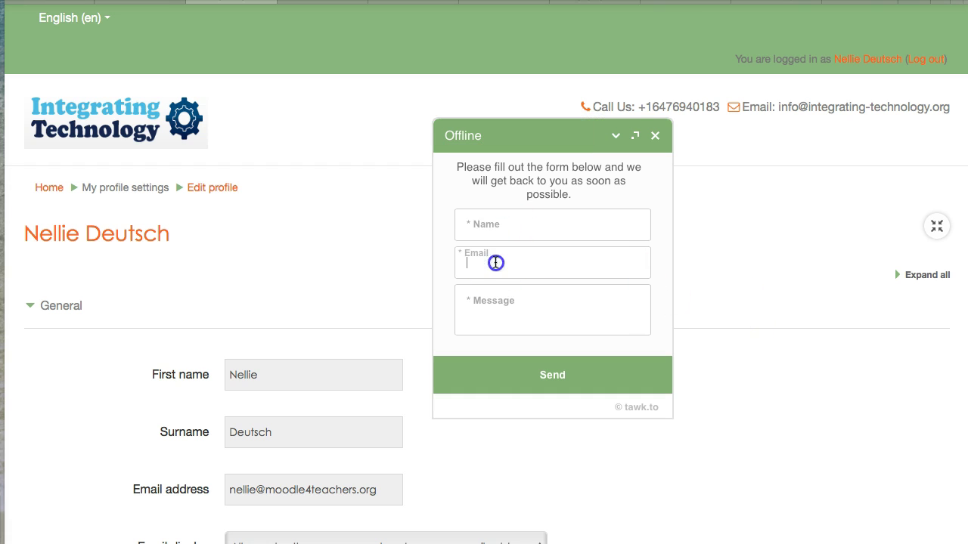
{"action": "left_click", "coordinate": [483, 302]}
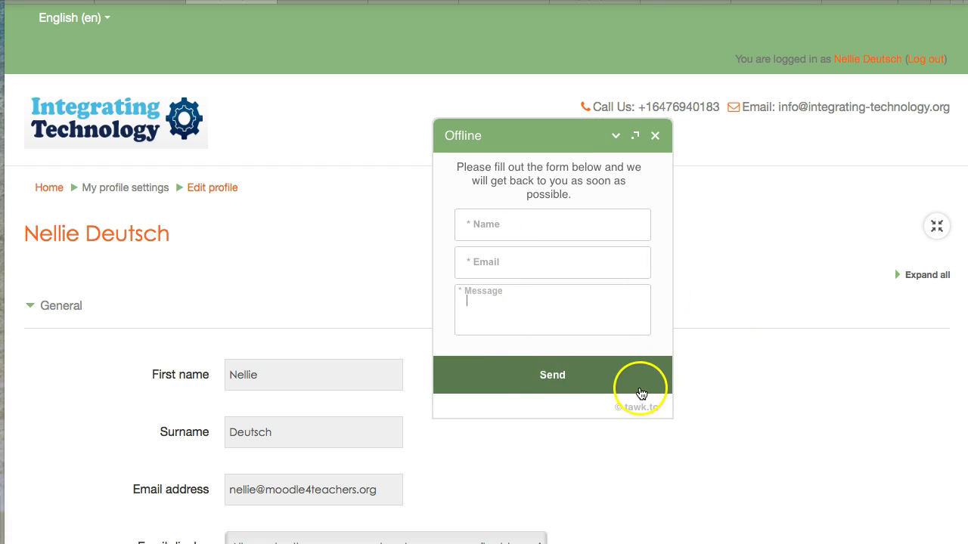